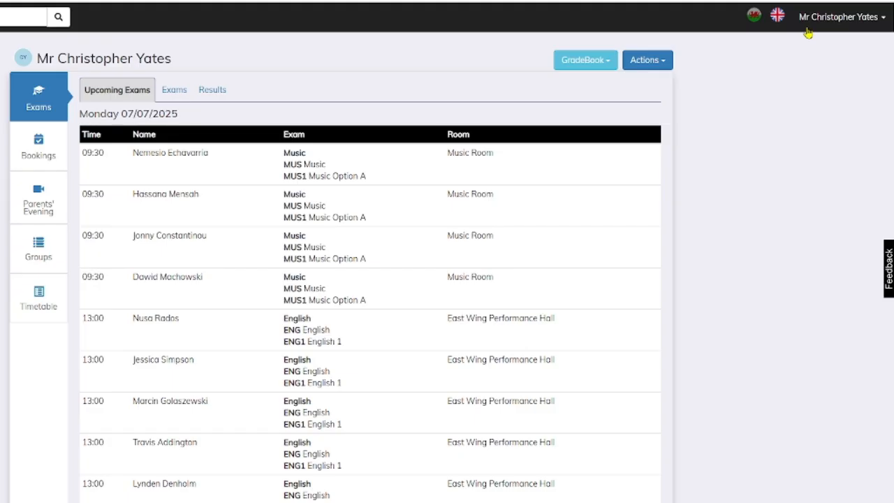
Open the configuration of the room and resource booking module from its list of resources
left_click(808, 27)
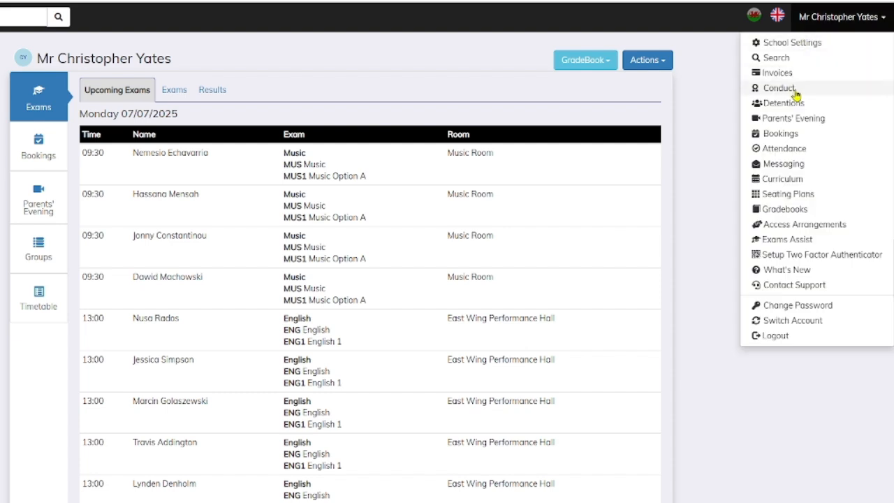
left_click(781, 134)
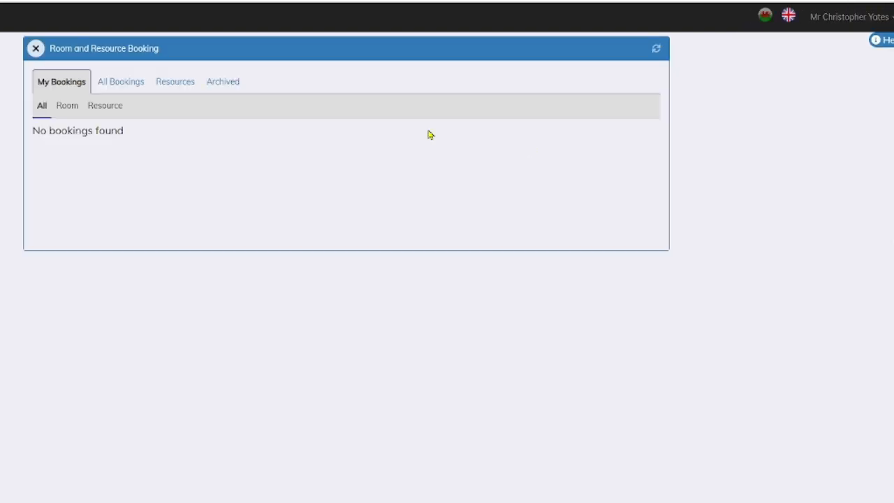
left_click(174, 84)
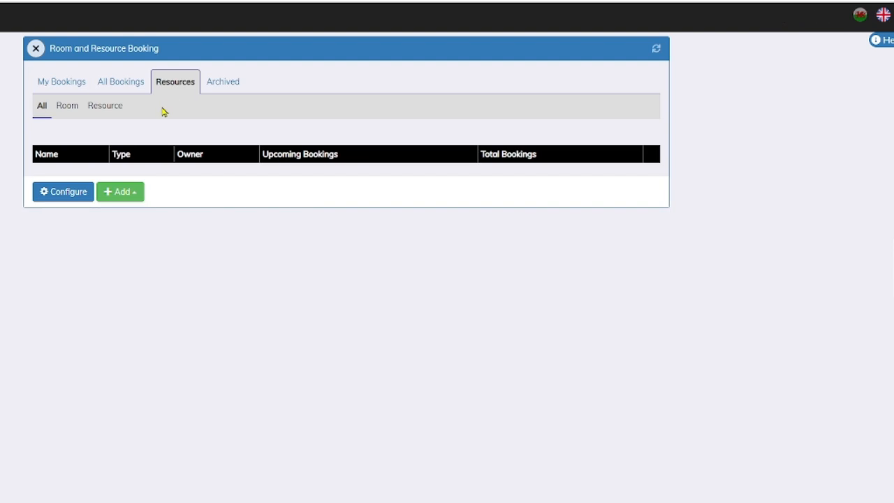
left_click(75, 239)
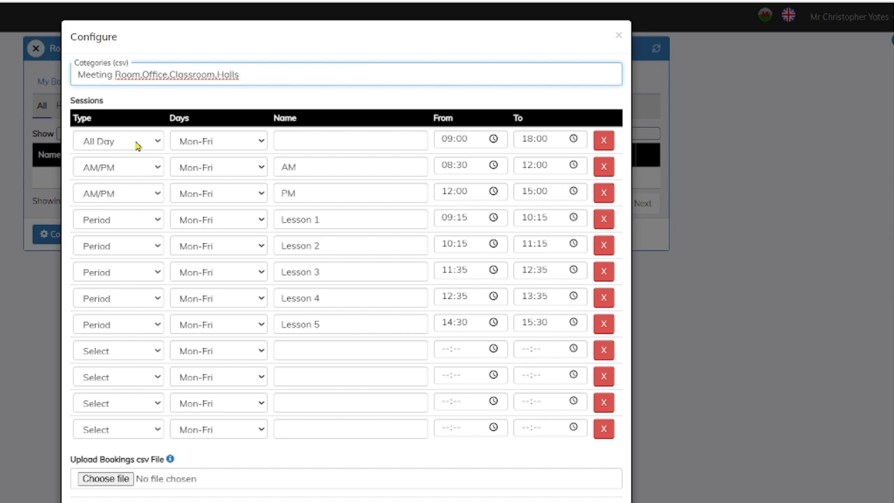
Keep the first session as an All Day, Mon-Fri session and name it All Day
left_click(111, 142)
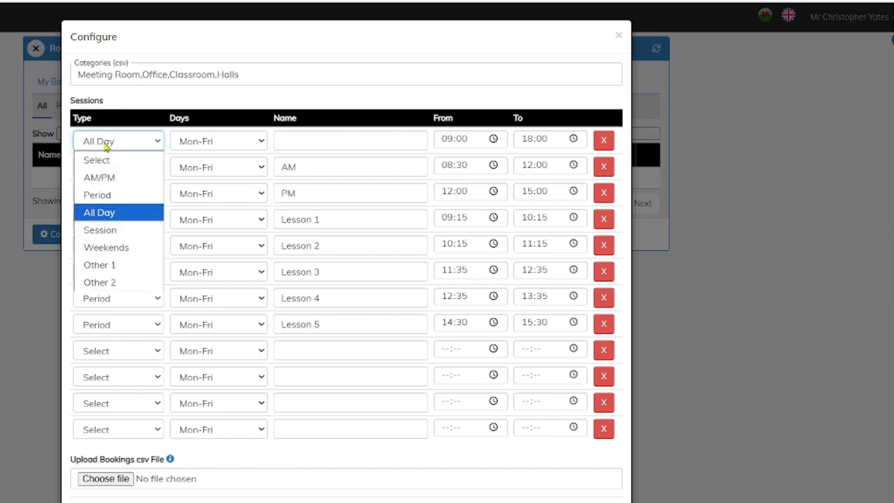
left_click(99, 212)
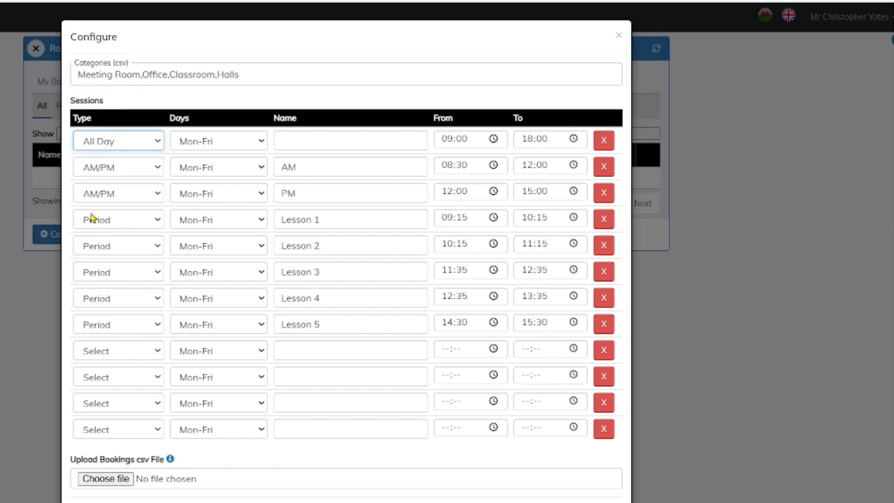
left_click(214, 141)
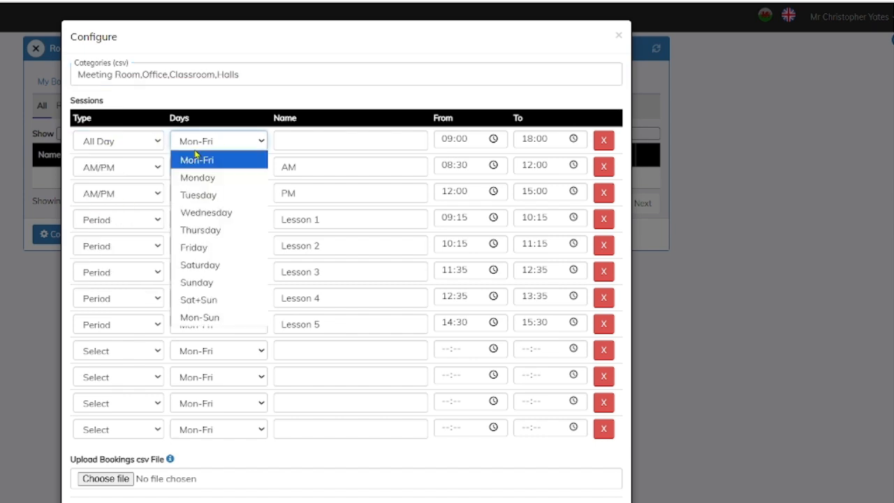
left_click(357, 141)
type("A")
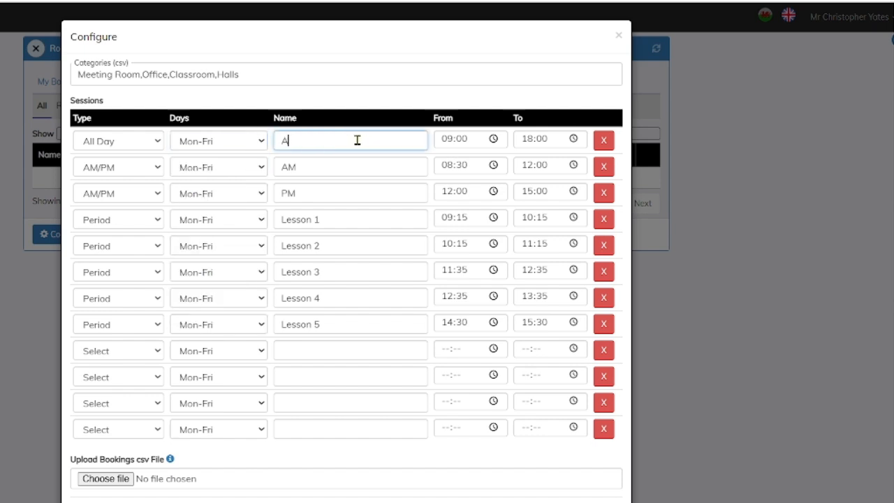
type("ll Day")
left_click(424, 105)
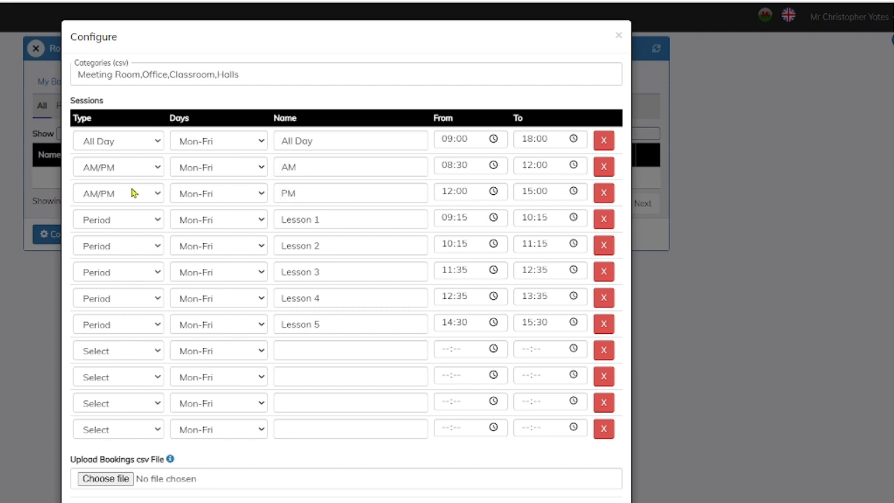
Review the type, days, name and time settings of the AM and PM sessions
left_click(542, 166)
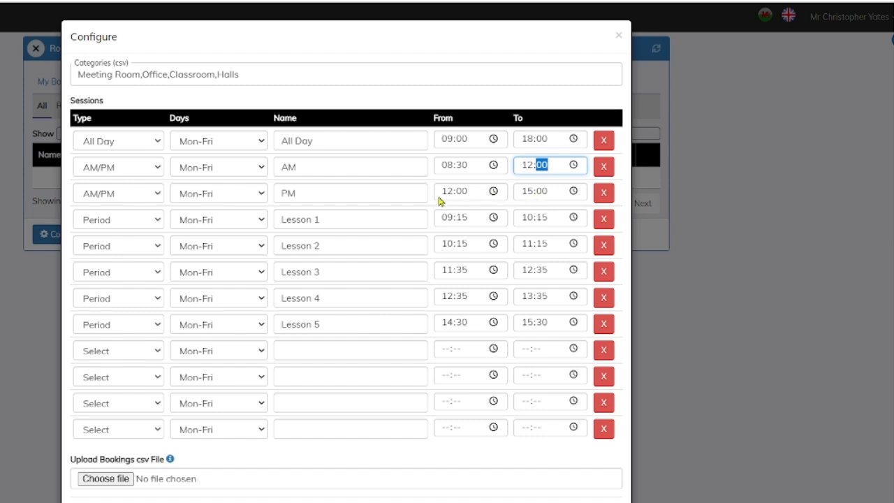
left_click(99, 170)
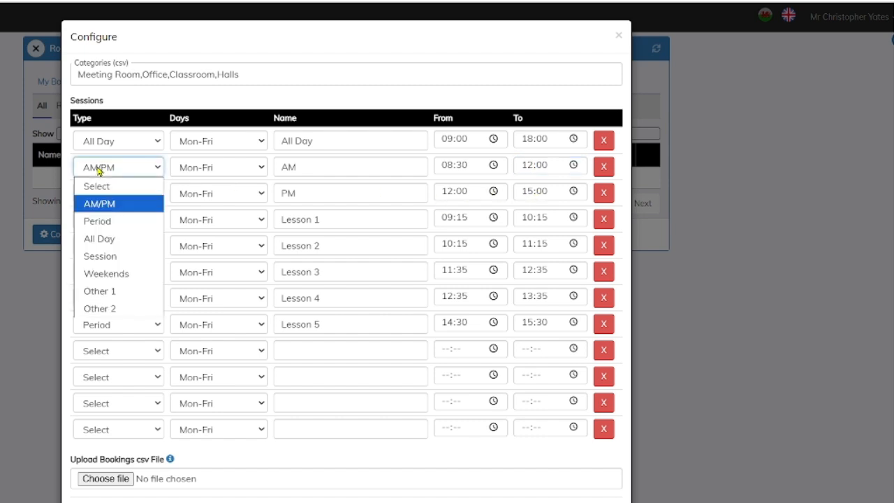
left_click(100, 200)
left_click(98, 199)
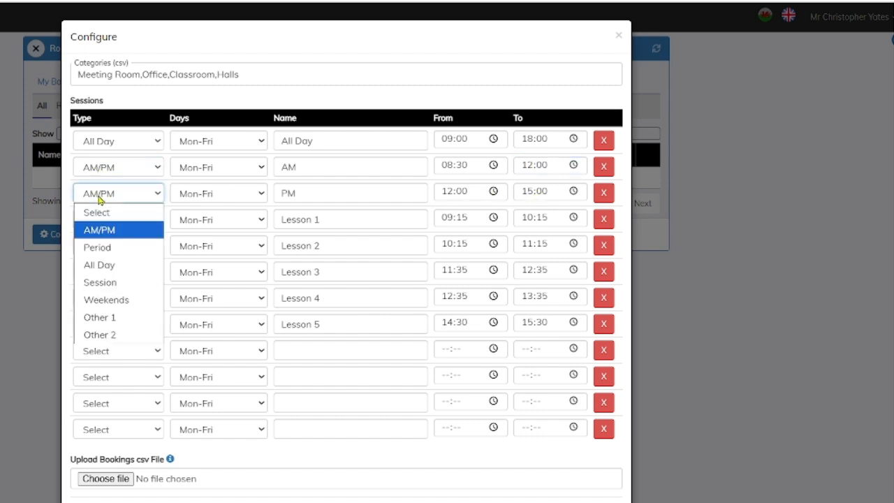
left_click(102, 232)
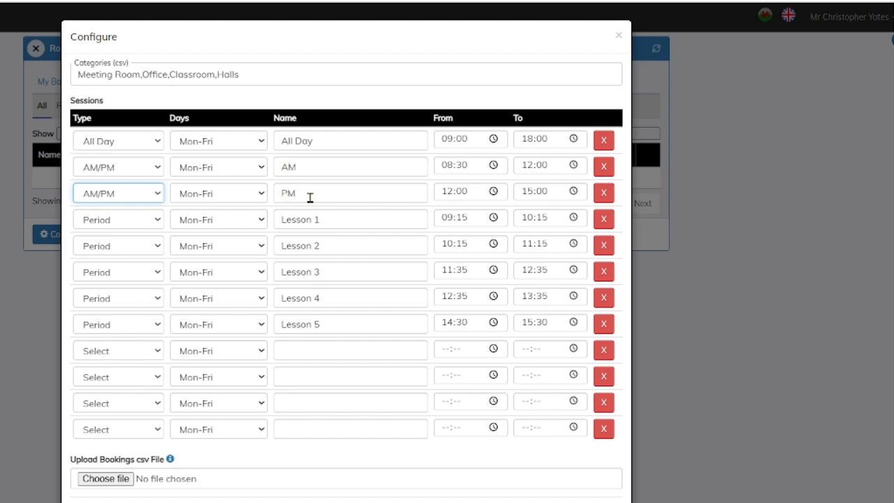
left_click(260, 172)
left_click(260, 173)
left_click(260, 191)
left_click(266, 190)
left_click(284, 168)
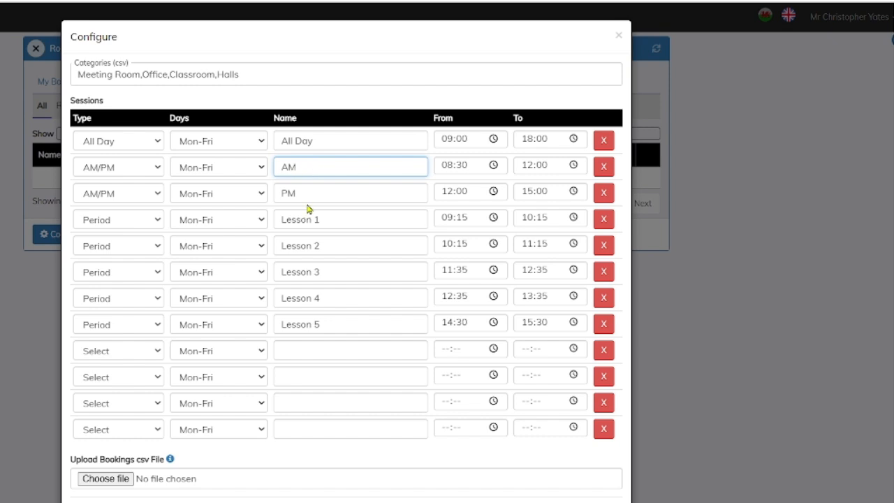
left_click(308, 194)
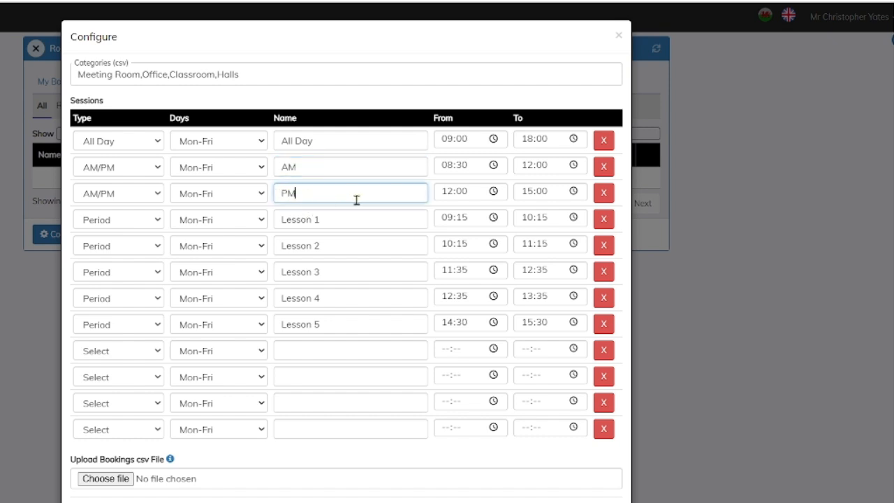
Set the AM session to 09:00-12:30 and the PM session to 12:30-18:00, and leave the configuration dialog
left_click(443, 167)
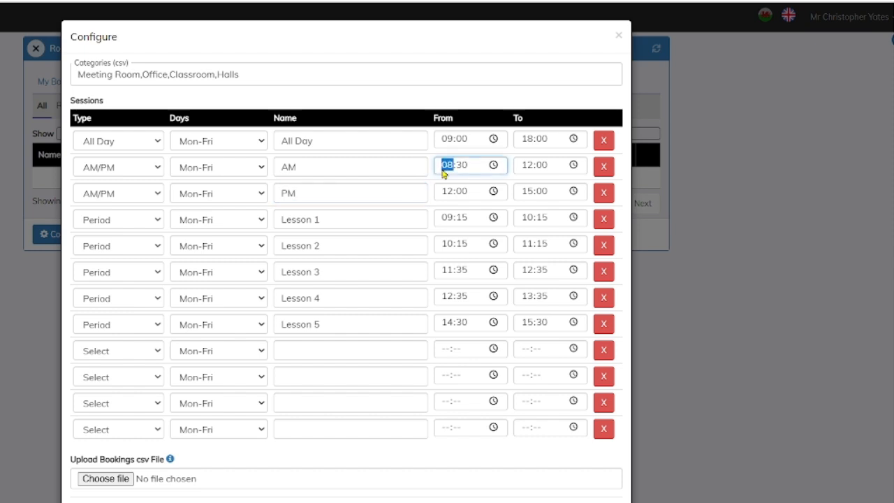
type("0900")
key("Tab")
type("12")
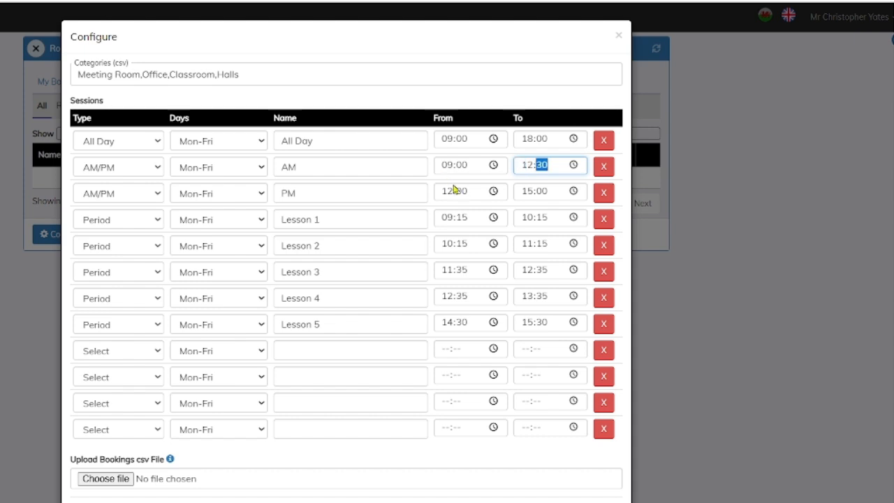
left_click(453, 190)
left_click(462, 191)
type("30")
key("Tab")
key("Tab")
type("18")
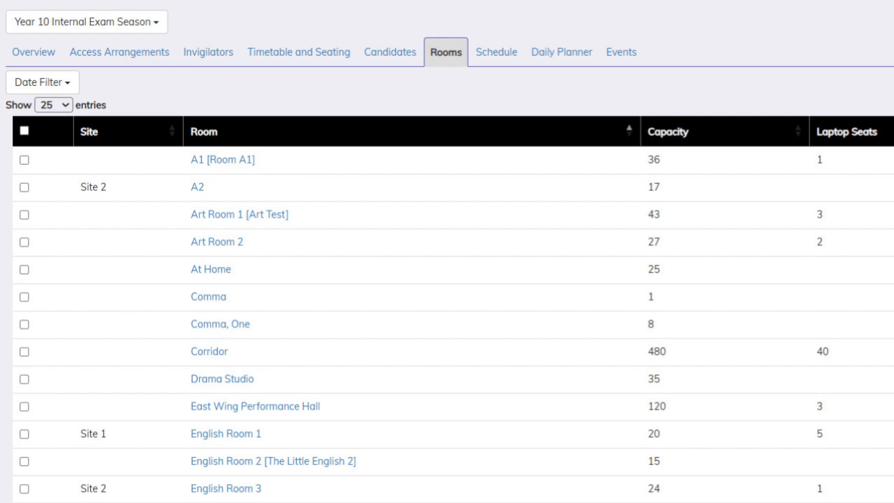
left_click(56, 119)
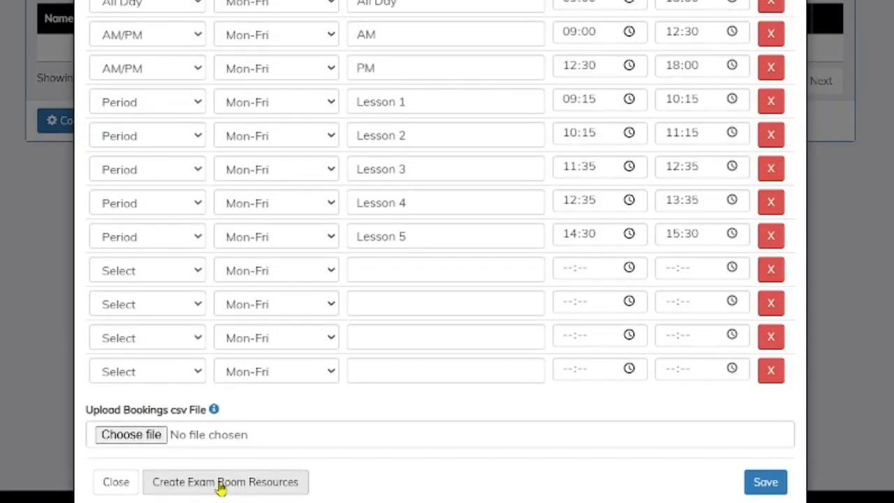
left_click(264, 490)
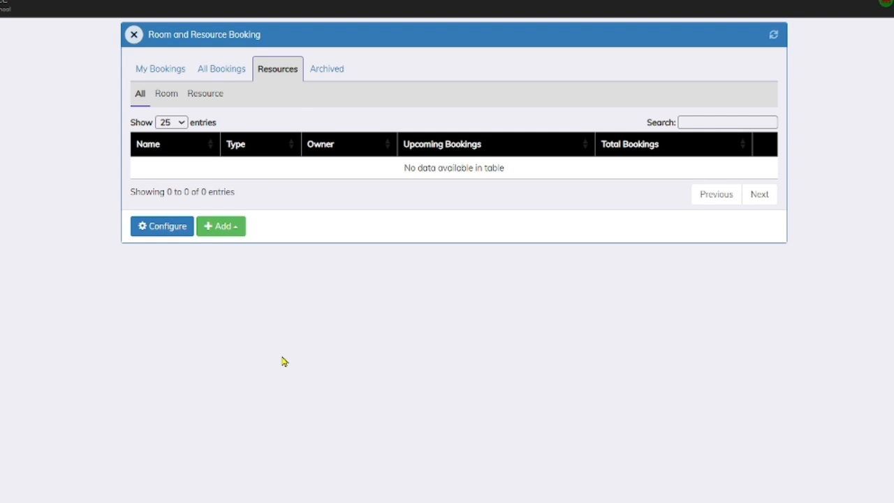
Start adding a single room, choosing the existing Boardroom with the category Meeting Room
left_click(225, 229)
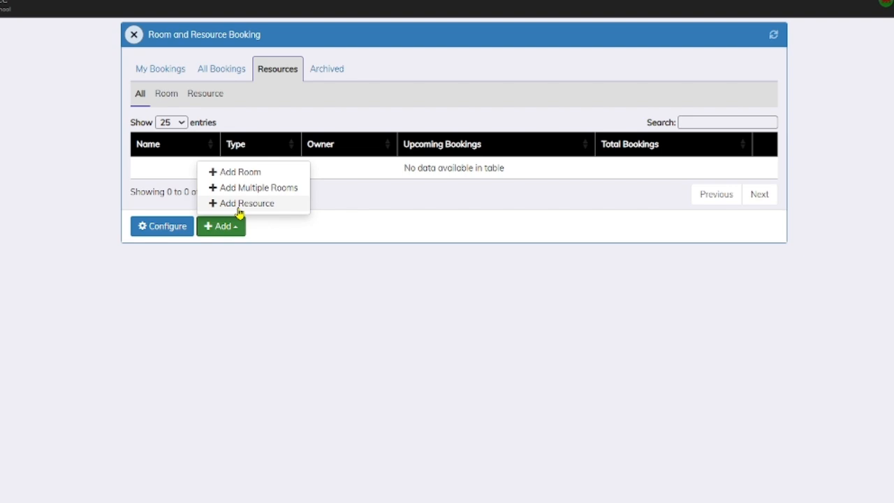
left_click(243, 172)
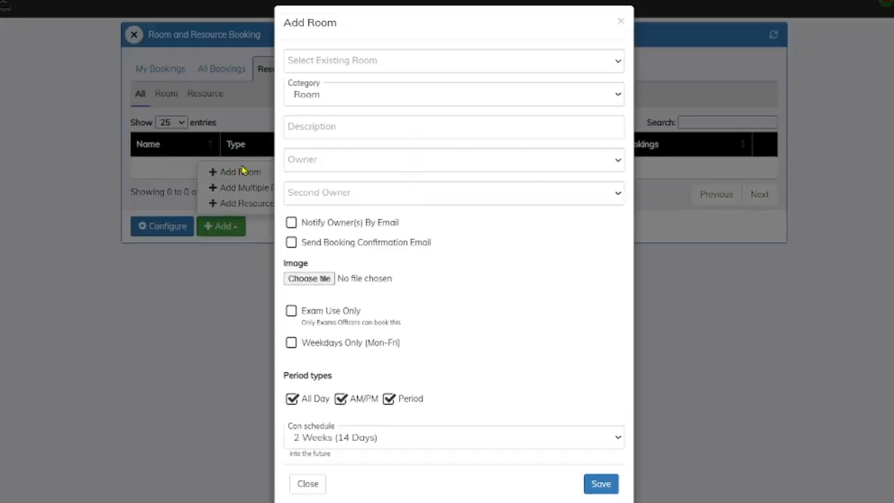
left_click(313, 64)
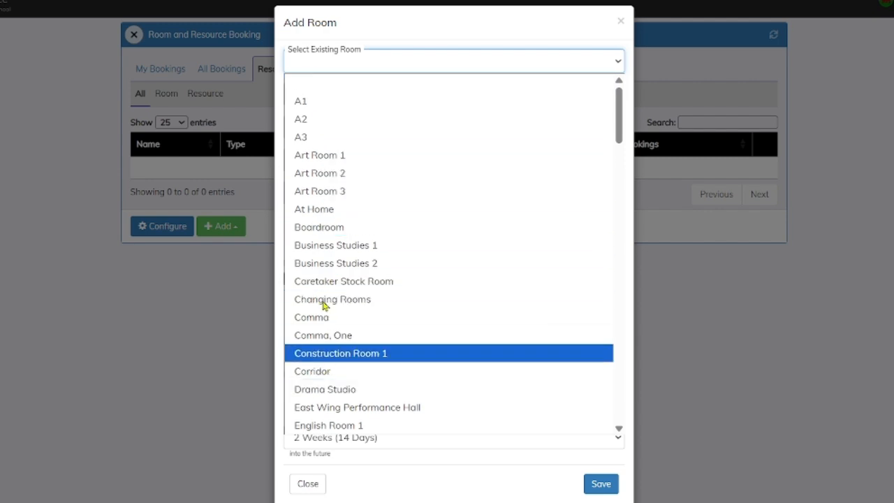
left_click(385, 16)
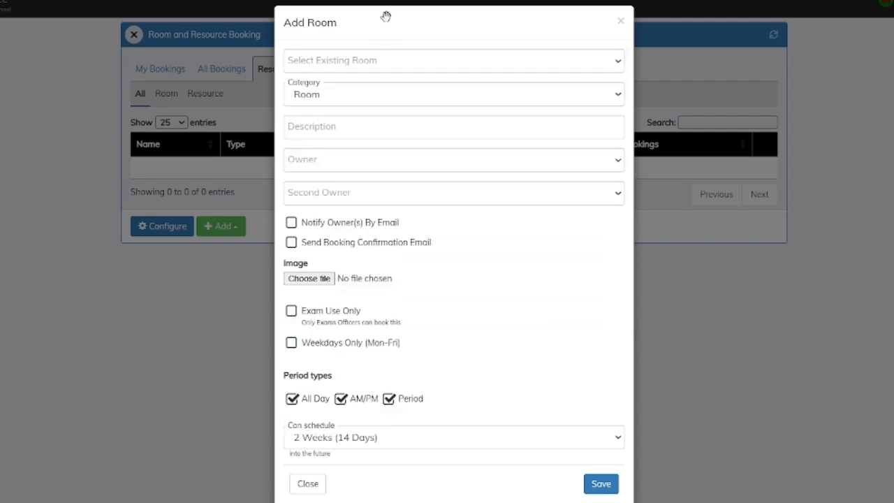
left_click(346, 70)
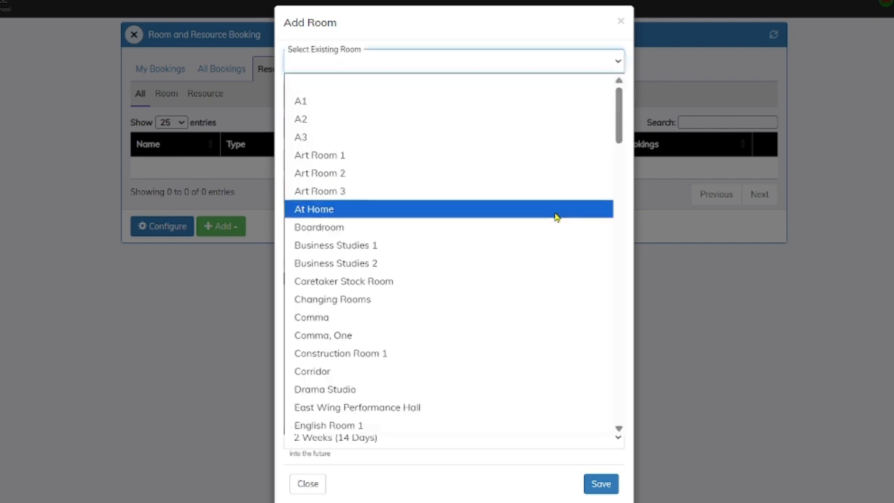
left_click(531, 234)
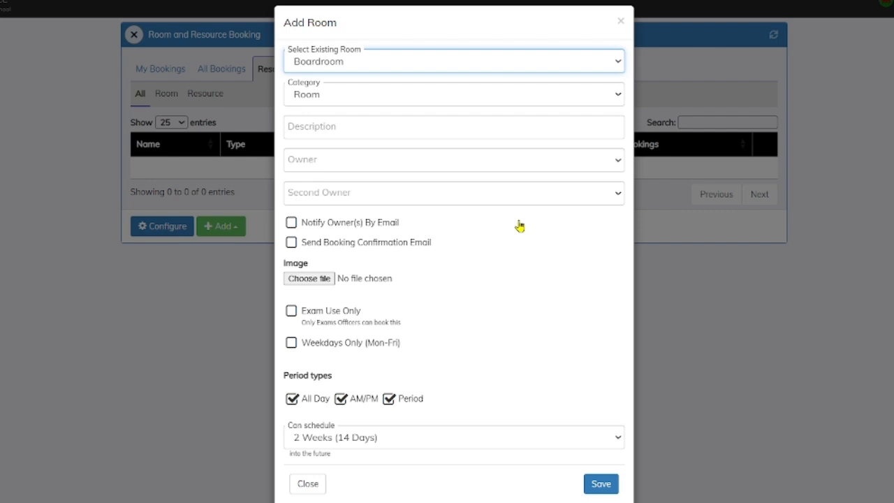
left_click(382, 98)
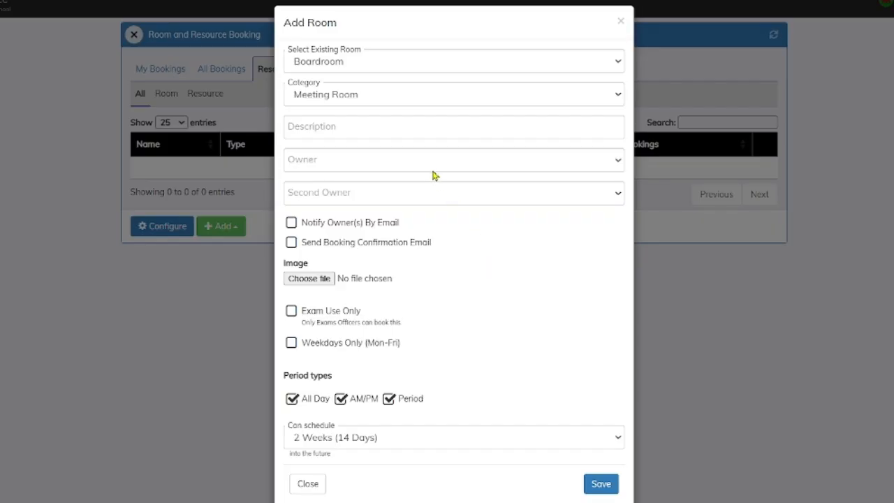
Assign an owner and a second owner to the Boardroom, and enable owner notification and booking confirmation emails
left_click(431, 166)
left_click(391, 221)
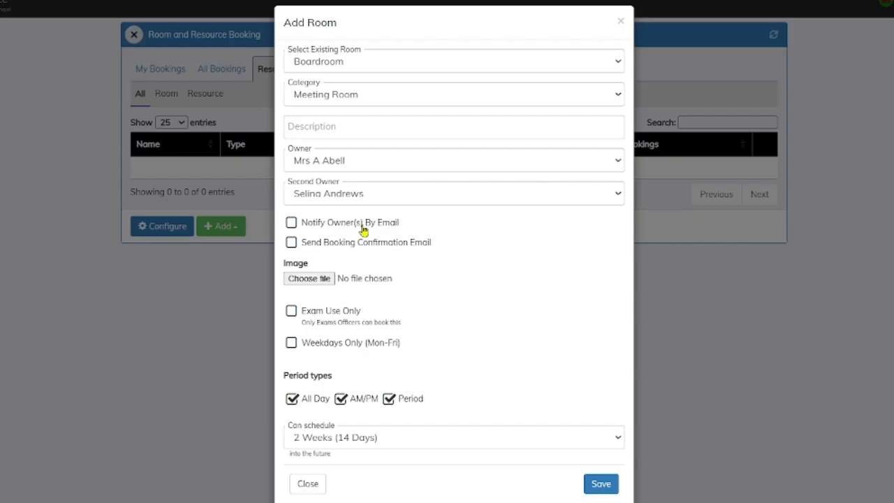
left_click(291, 224)
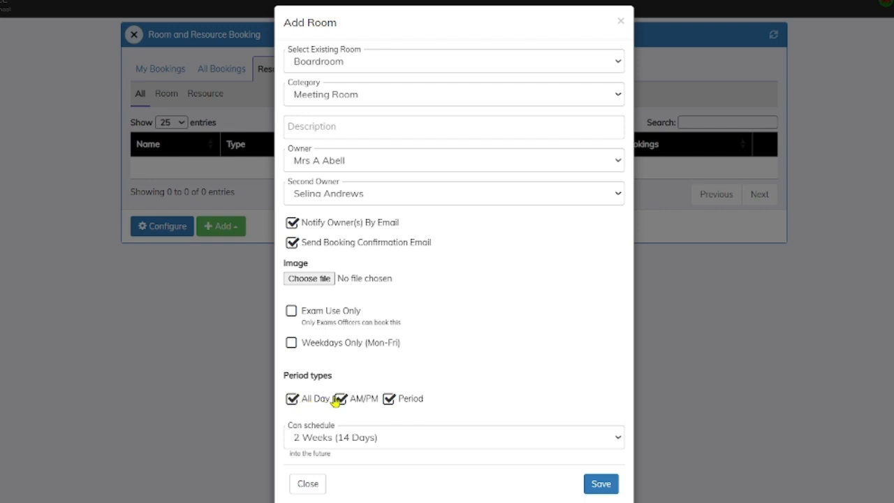
Exclude the Period type from the Boardroom, allow scheduling 13 Weeks (91 Days) ahead, and save the room
left_click(391, 402)
left_click(400, 438)
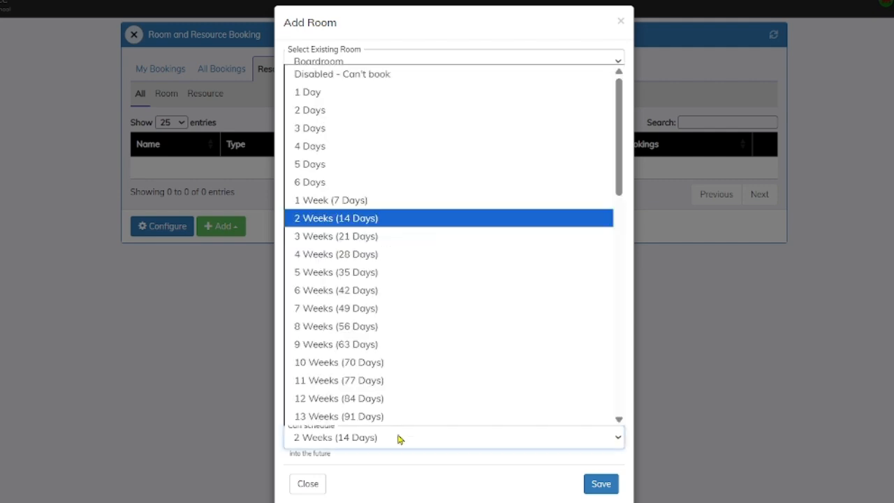
left_click(333, 417)
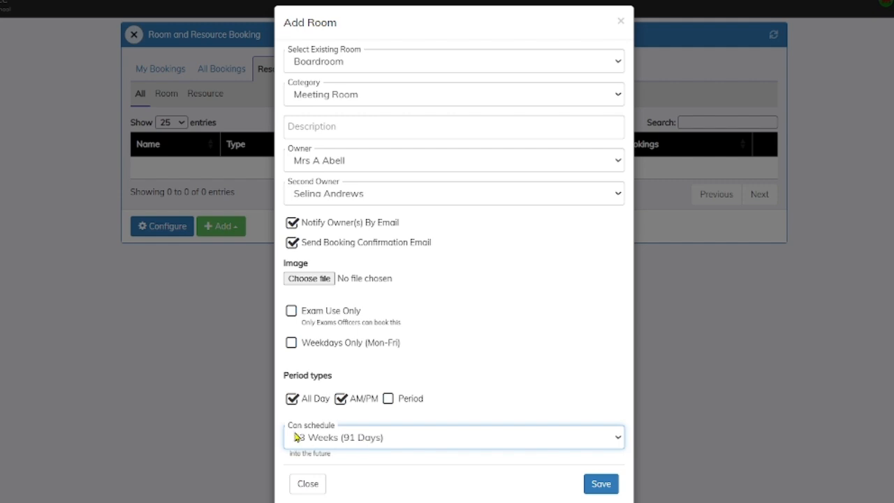
left_click(509, 469)
left_click(593, 483)
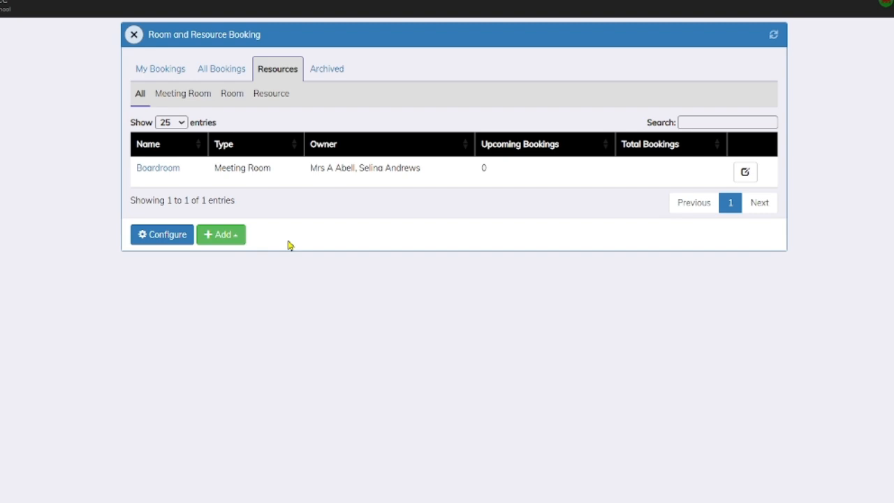
Start adding multiple rooms and select Business Studies 1, Construction Room 1, Drama Studio and English Room 1
left_click(231, 244)
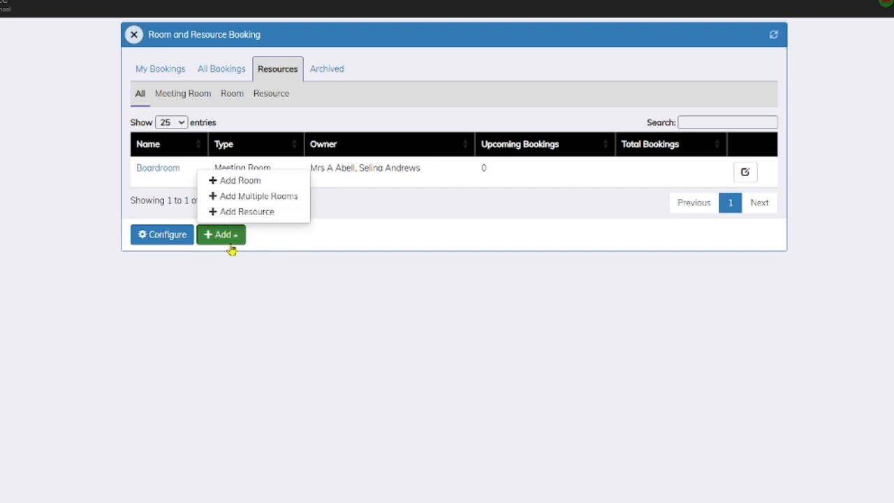
left_click(244, 197)
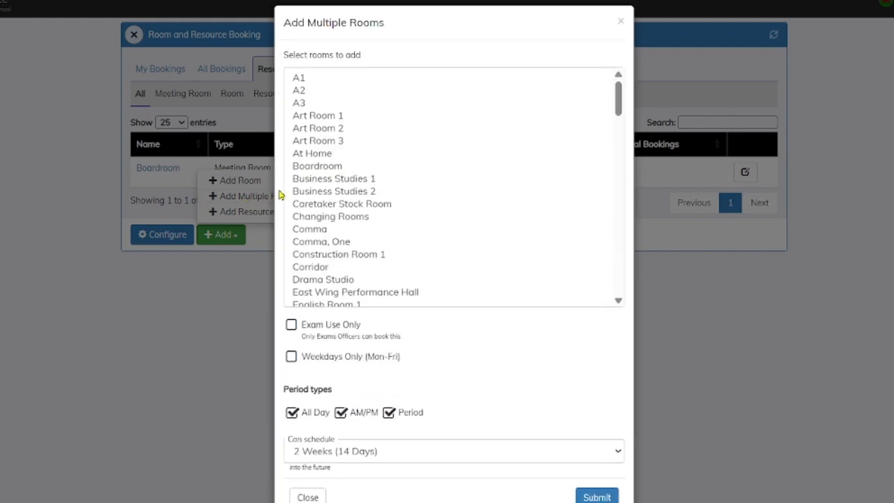
left_click(305, 180)
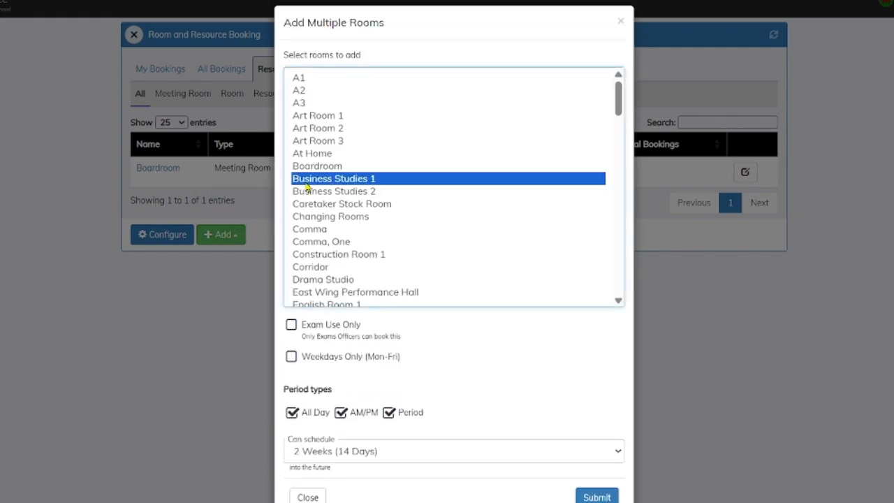
left_click(303, 207, "ctrl")
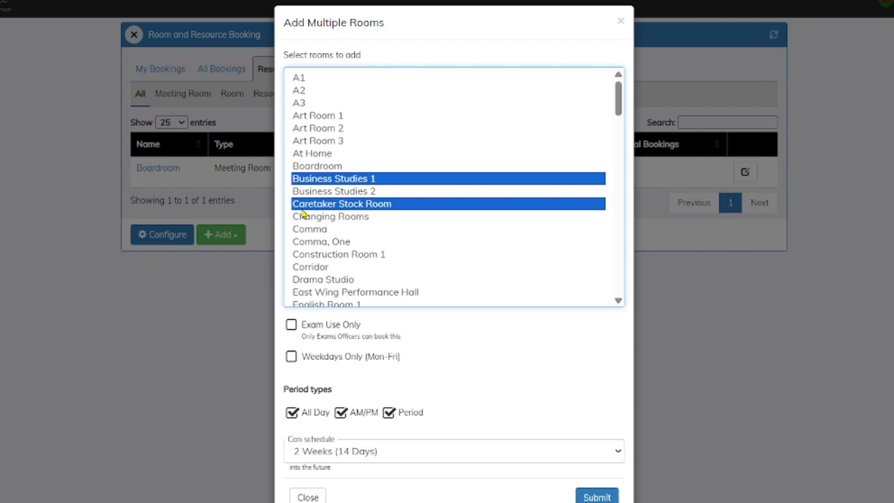
left_click(303, 208, "ctrl")
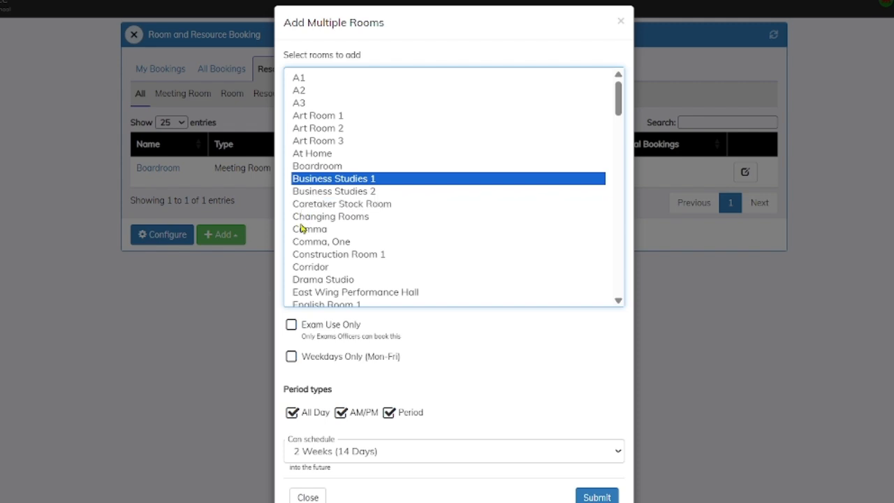
left_click(303, 256, "ctrl")
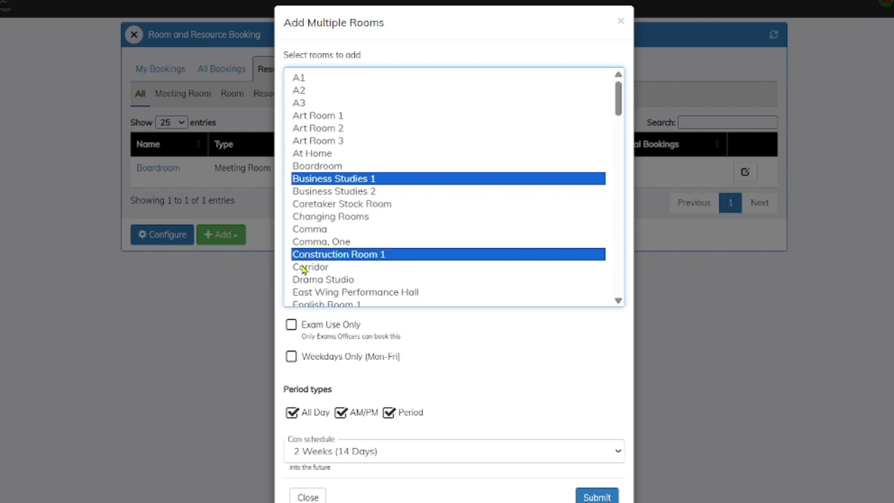
left_click(305, 278, "ctrl")
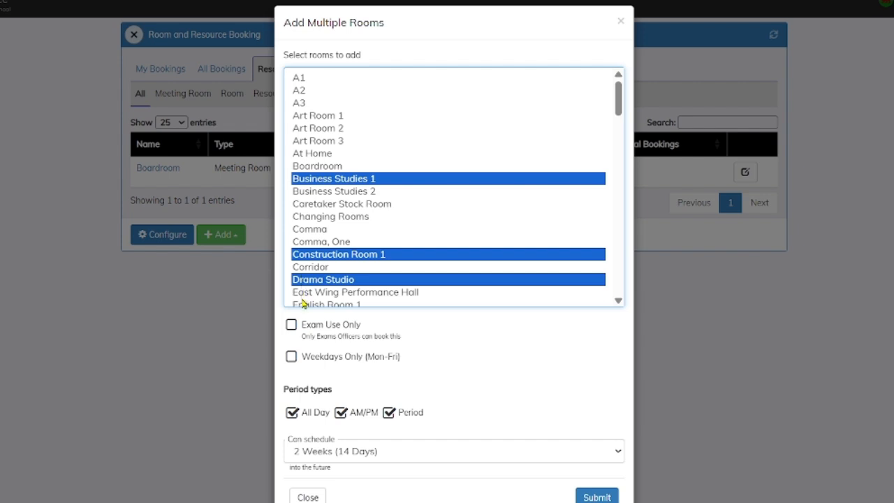
left_click(304, 302, "ctrl")
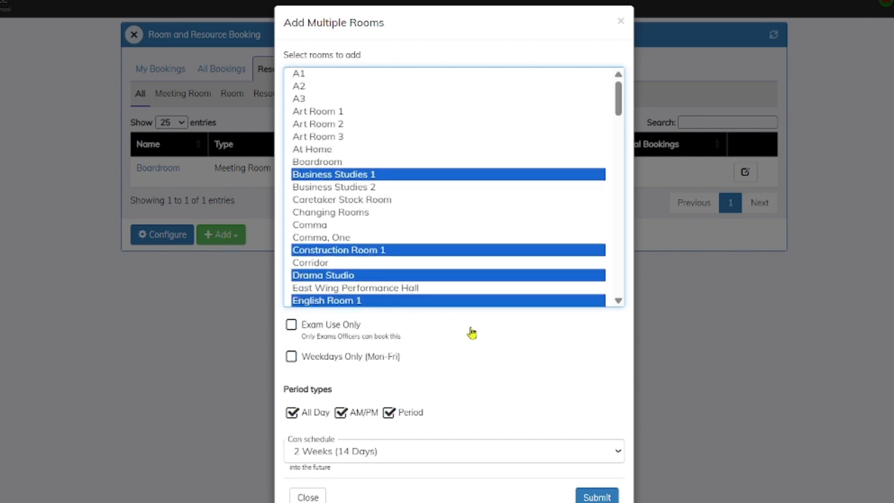
Limit the selected rooms to the Period type, allow scheduling 14 Weeks (98 Days) ahead, and submit them
left_click(342, 413)
left_click(293, 414)
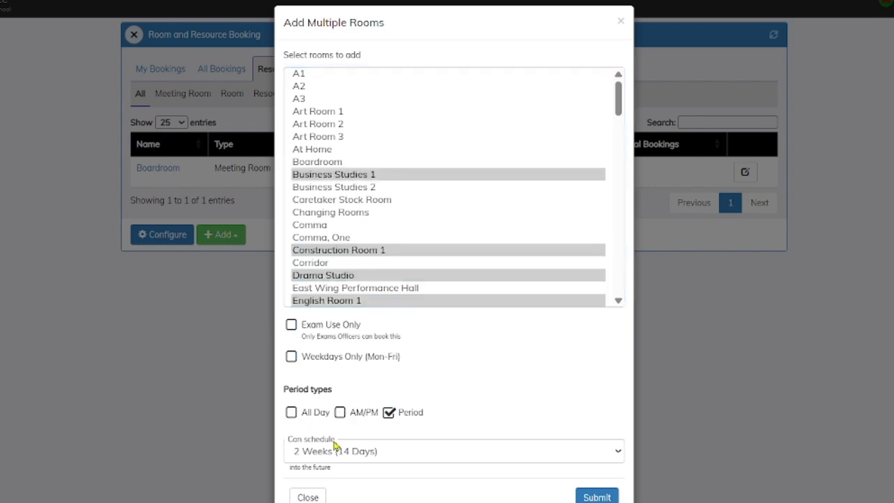
left_click(349, 454)
scroll(349, 428, "down", 1)
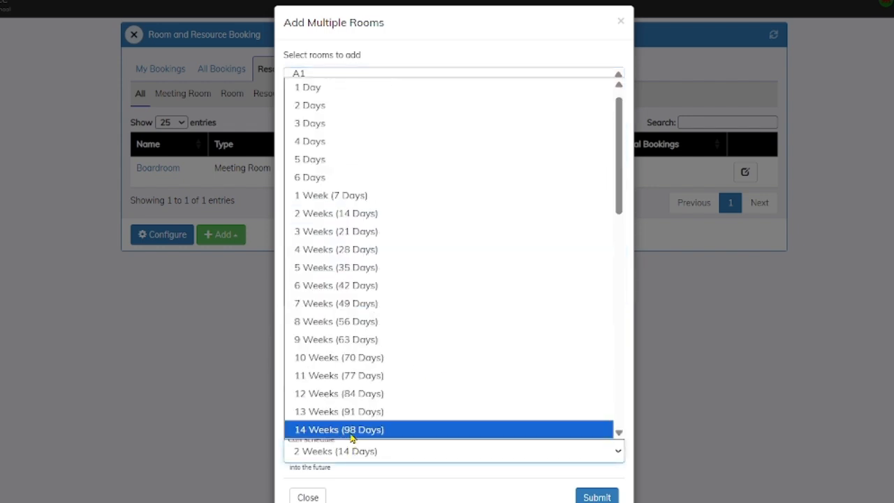
left_click(342, 428)
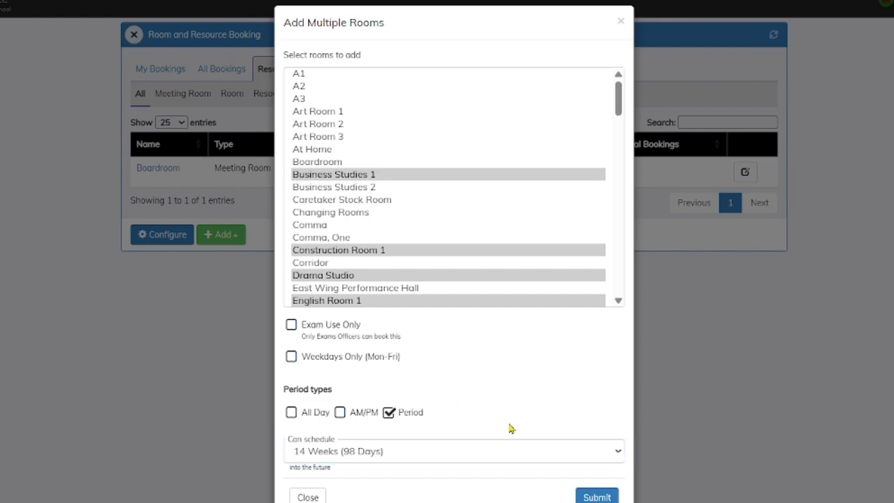
left_click(597, 497)
Edit the Business Studies 1 room to assign an owner and a second owner
left_click(754, 202)
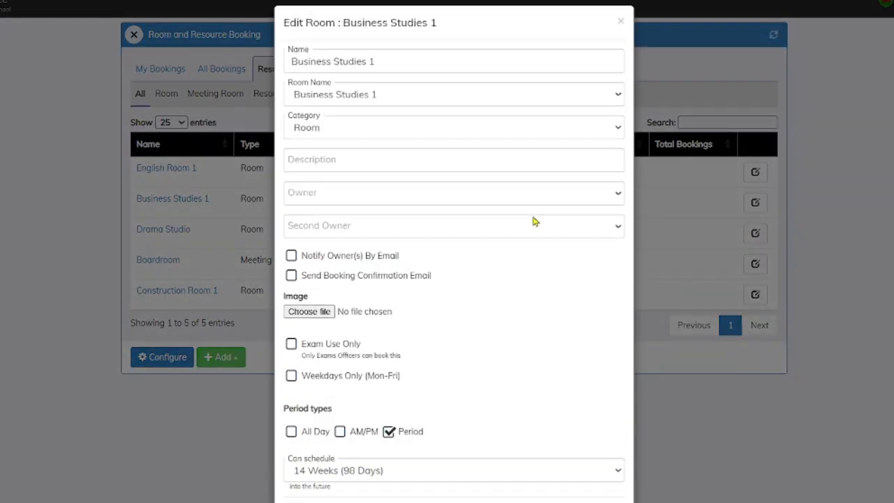
left_click(379, 198)
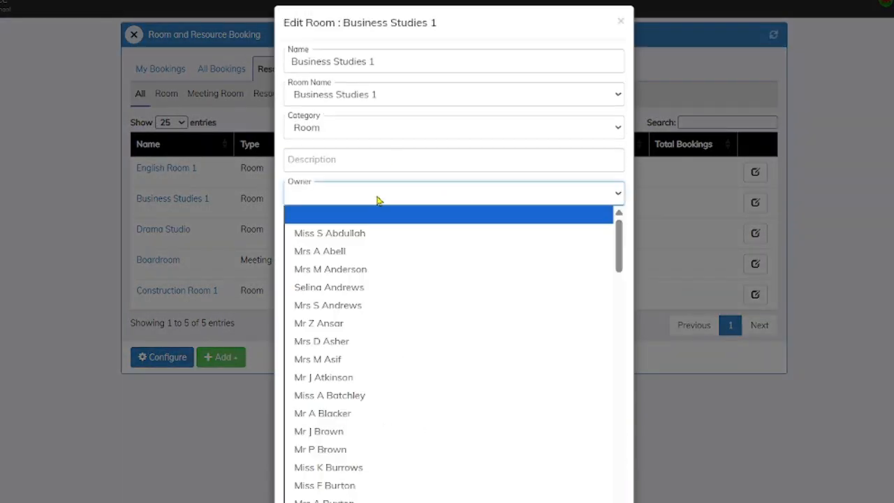
left_click(369, 233)
left_click(369, 228)
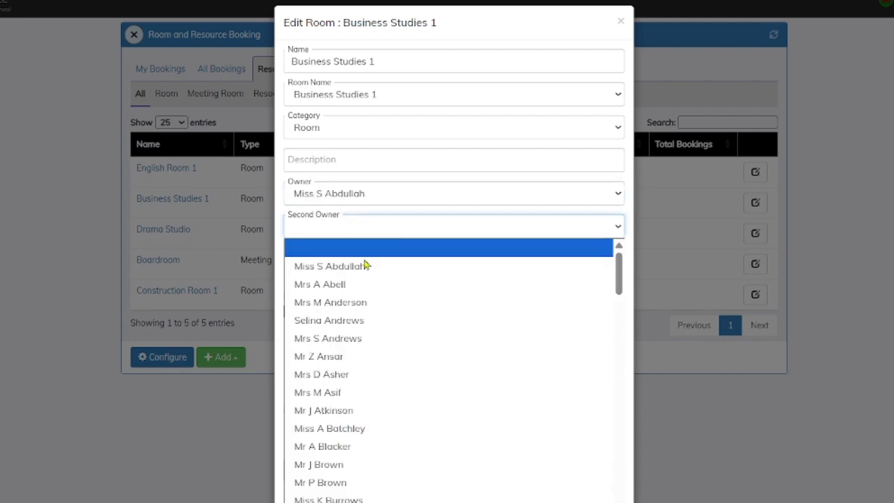
left_click(362, 305)
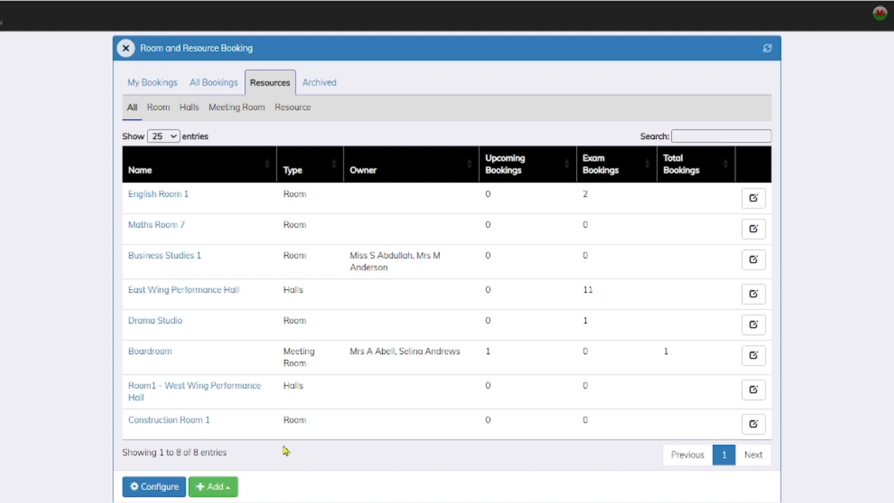
Start adding a resource named Laptop Trolley with the description "This Trolley is Located in the English Store Room and there are 20 Laptops in the Trolley."
left_click(216, 485)
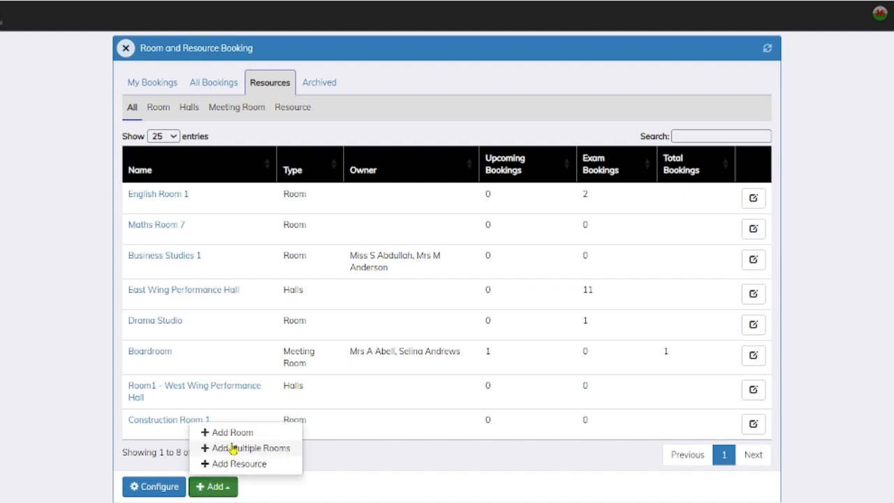
left_click(231, 463)
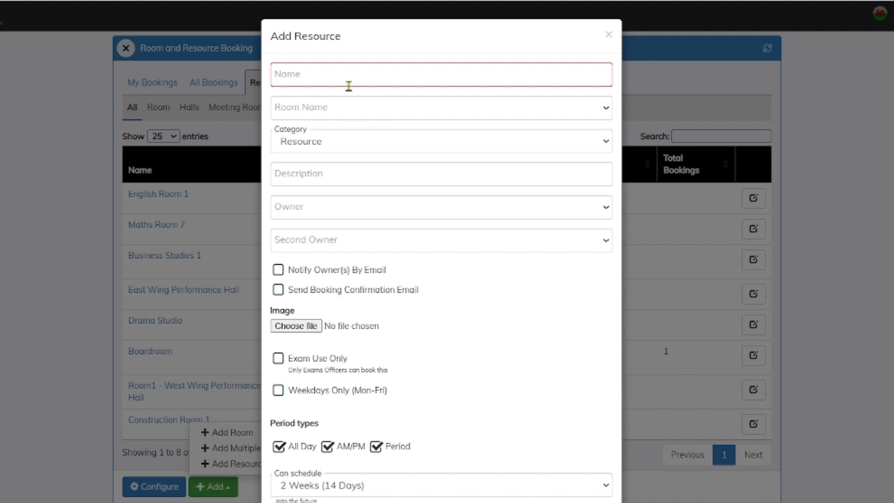
left_click(348, 84)
type("La")
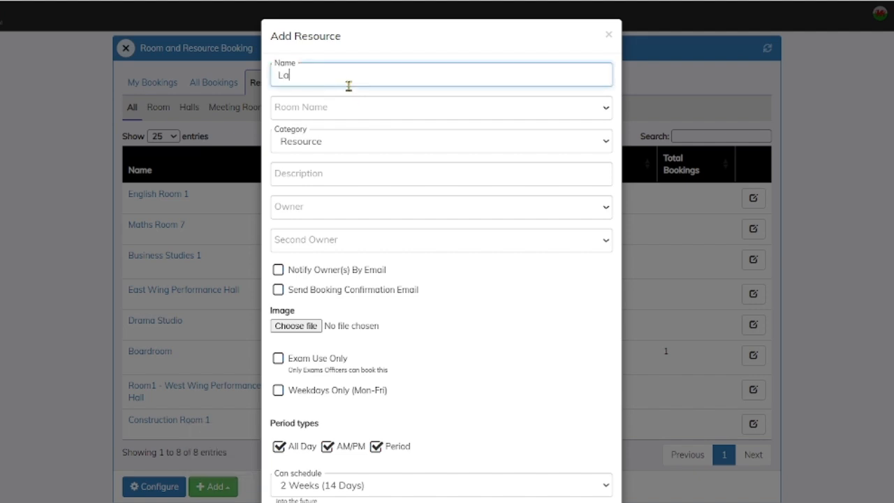
type("ptop Trolley")
left_click(318, 178)
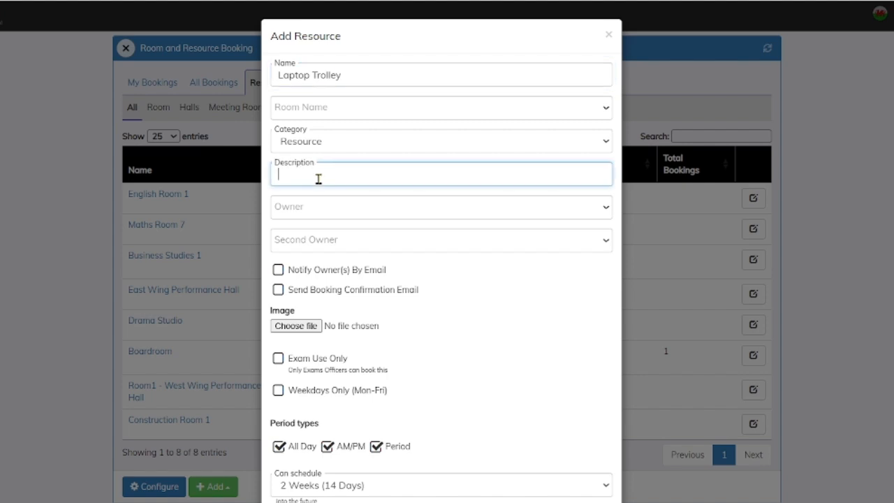
type("Located in the English Store Room and there are 20 Laptops in the Trolley.")
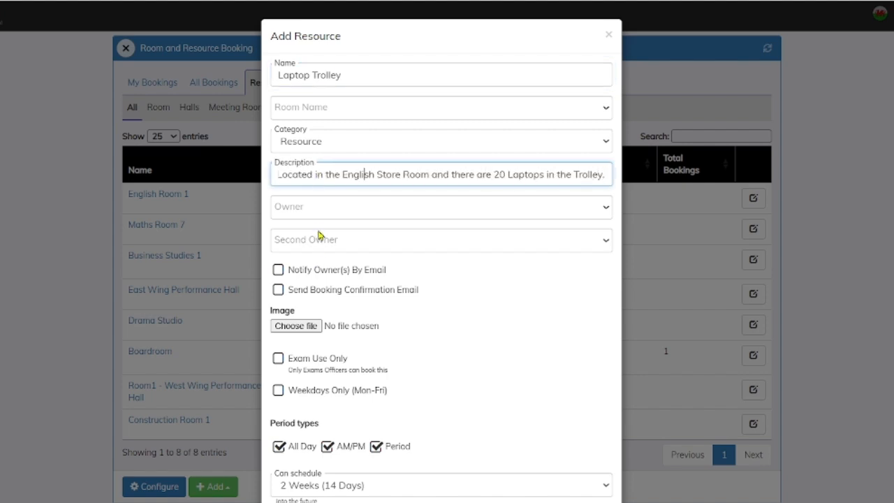
key("Home")
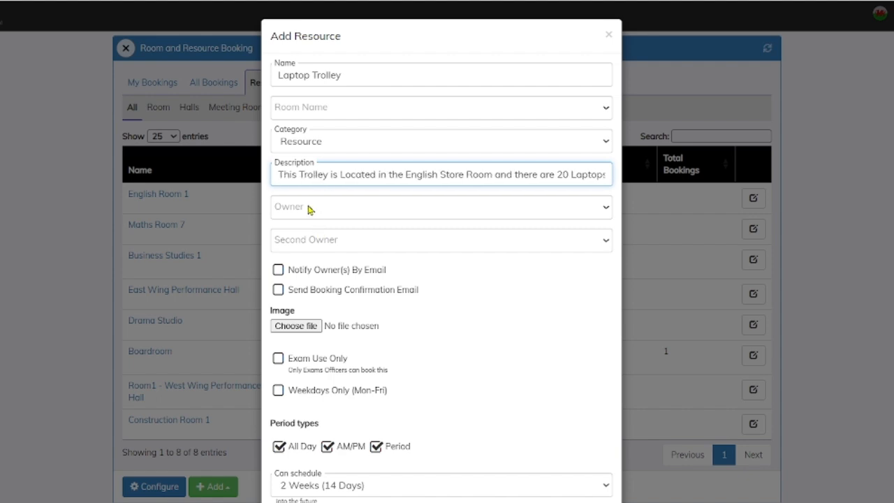
Assign an owner and a second owner to the Laptop Trolley, and enable owner notification and booking confirmation emails
left_click(309, 208)
left_click(320, 301)
left_click(321, 291)
left_click(341, 241)
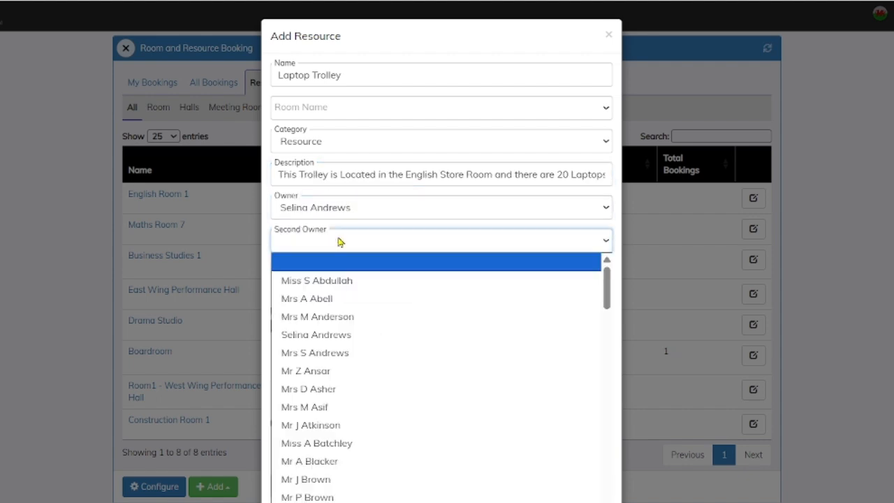
left_click(343, 296)
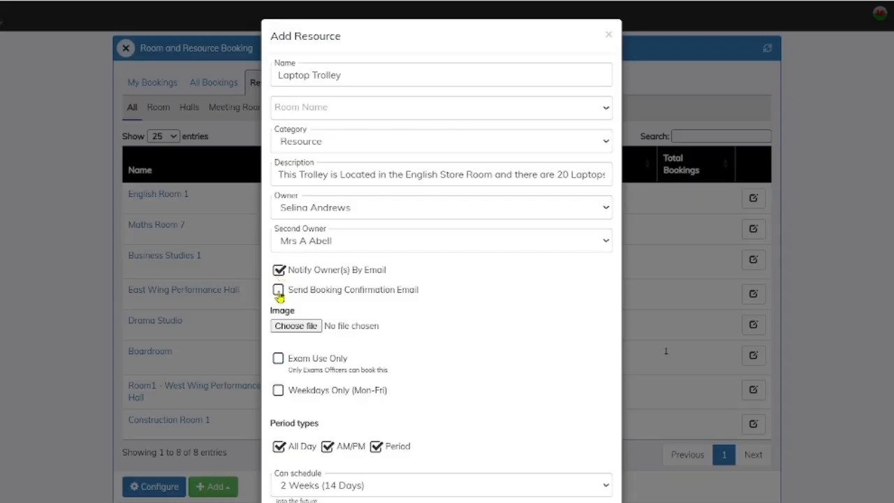
left_click(278, 292)
Exclude the All Day and AM/PM types from the Laptop Trolley, allow scheduling 13 Weeks (91 Days) ahead, and save the resource
left_click(340, 452)
left_click(308, 455)
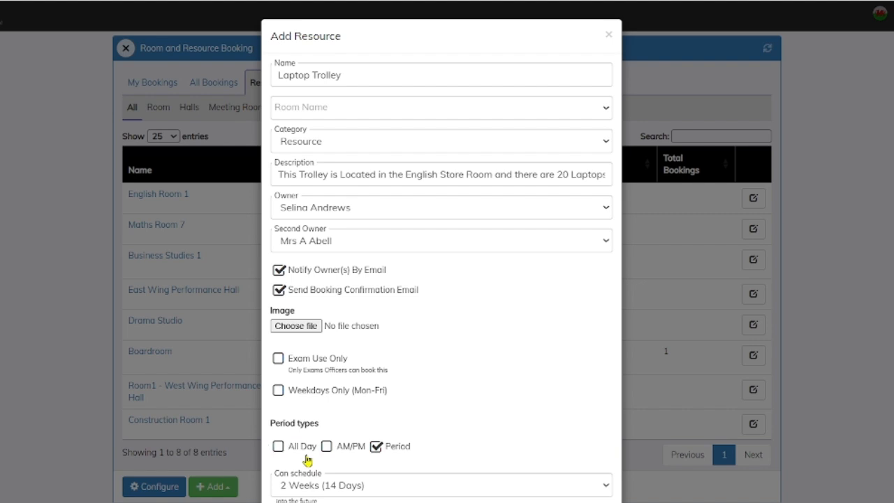
left_click(392, 484)
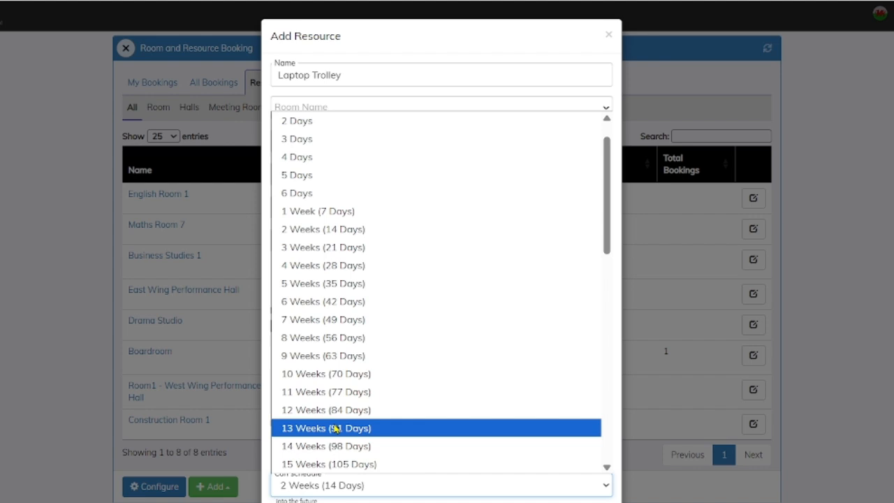
left_click(338, 429)
left_click(592, 502)
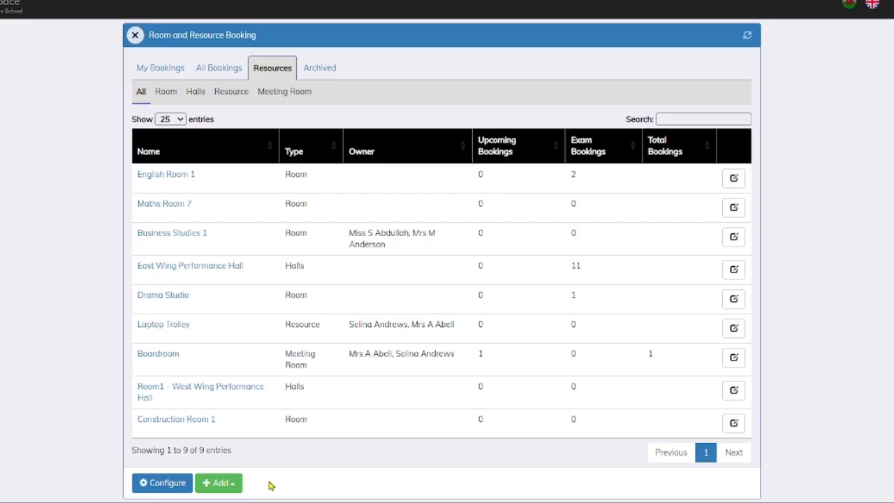
Open the configuration settings for room and resource booking
left_click(160, 483)
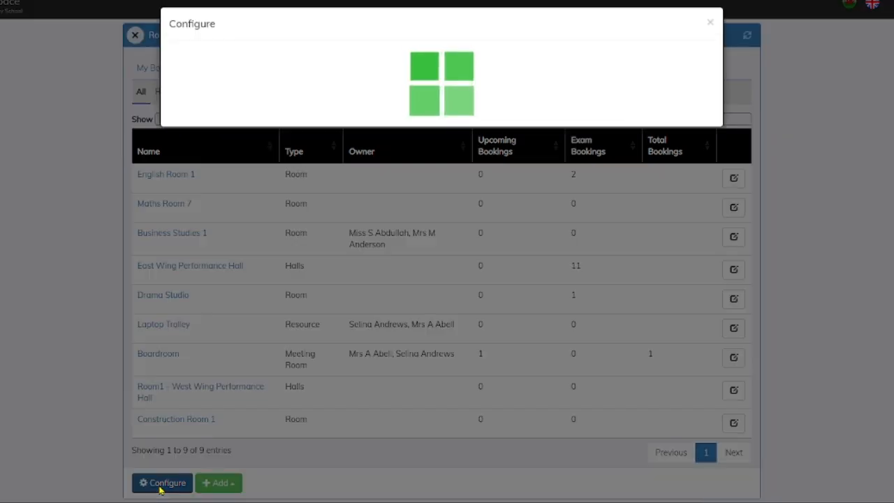